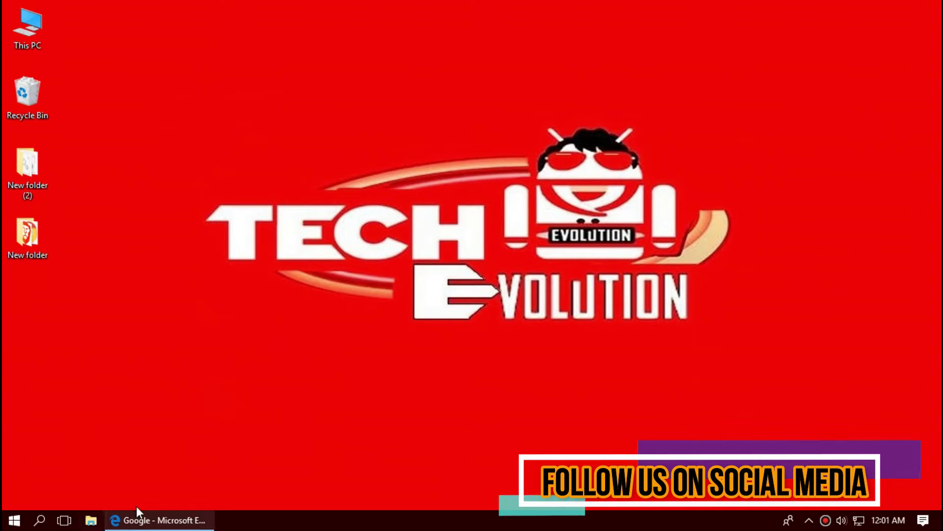
Step: Search Google for xinput1_2.dll and open the DLL-files.com download result
{"action": "left_click", "coordinate": [144, 526]}
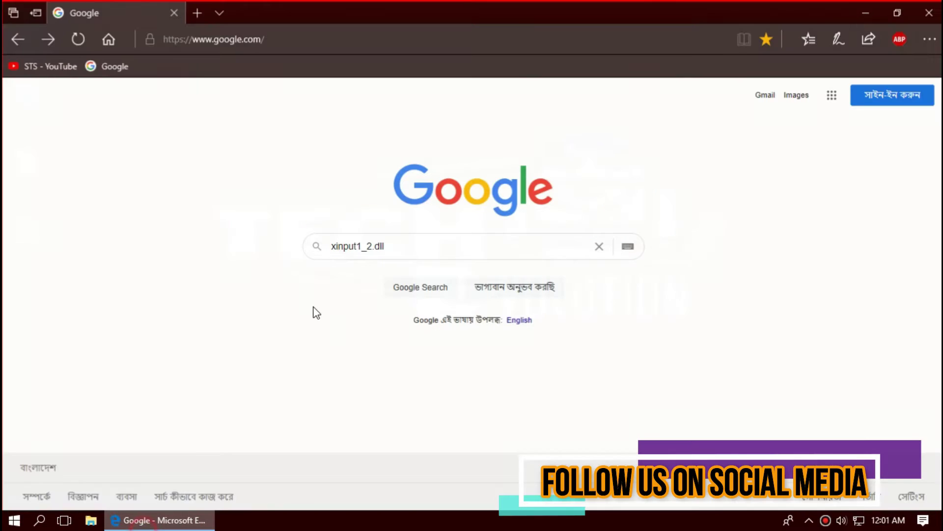
{"action": "left_click", "coordinate": [462, 245]}
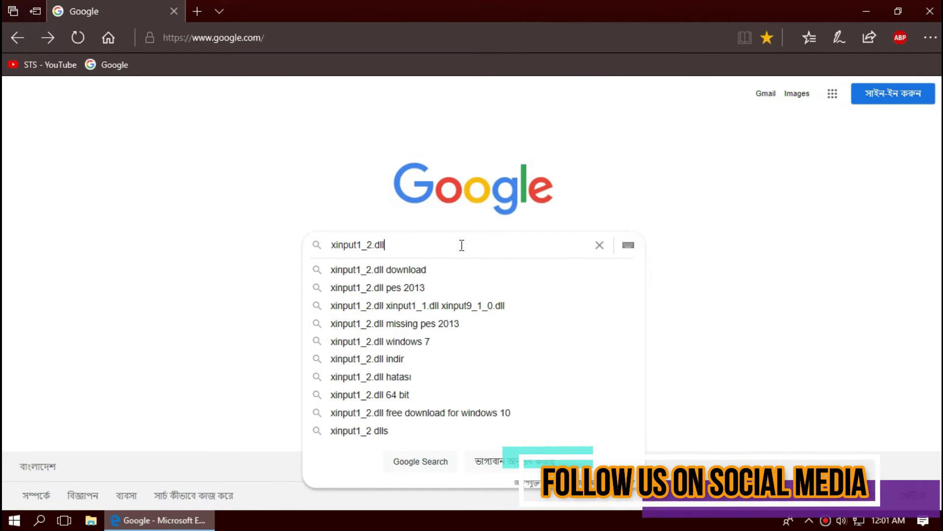
{"action": "key", "text": "Return"}
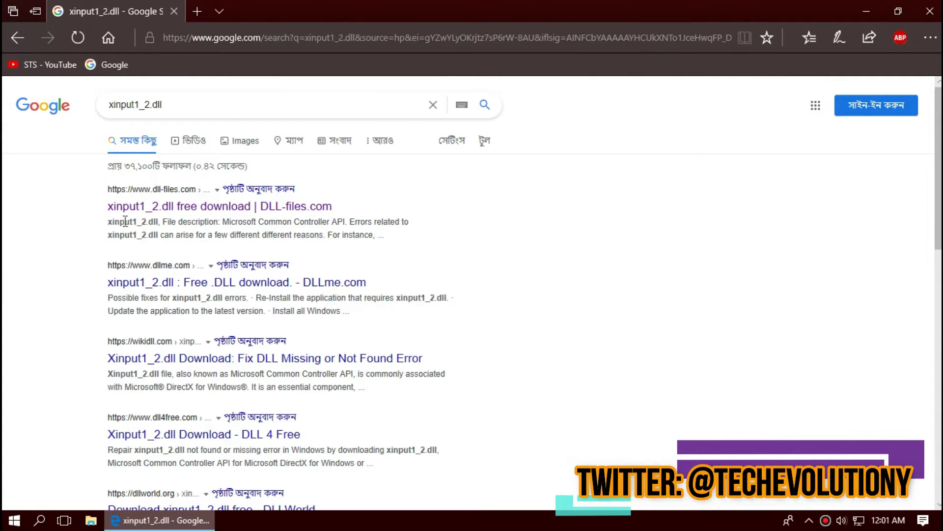
{"action": "left_click", "coordinate": [183, 207]}
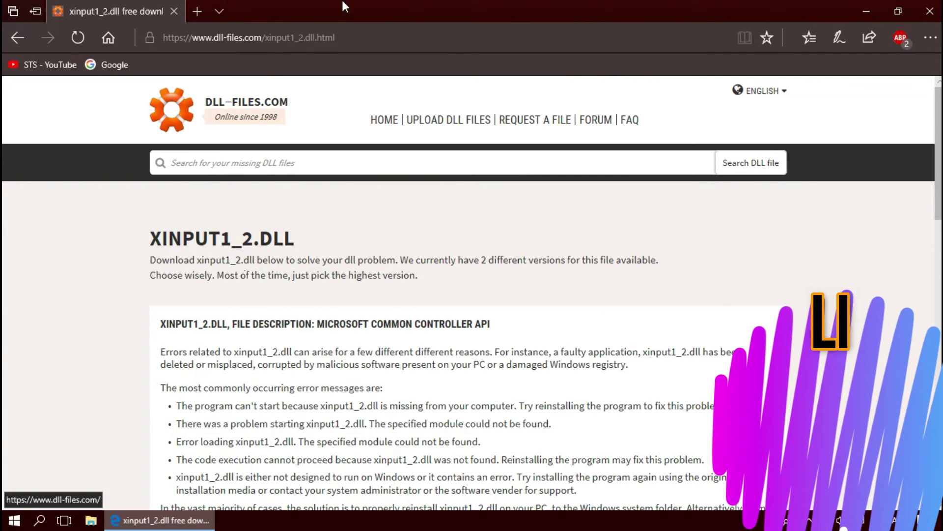
Step: Scroll to the two 9.14.701.0 versions and highlight the 64-bit version's details
{"action": "left_click", "coordinate": [321, 39]}
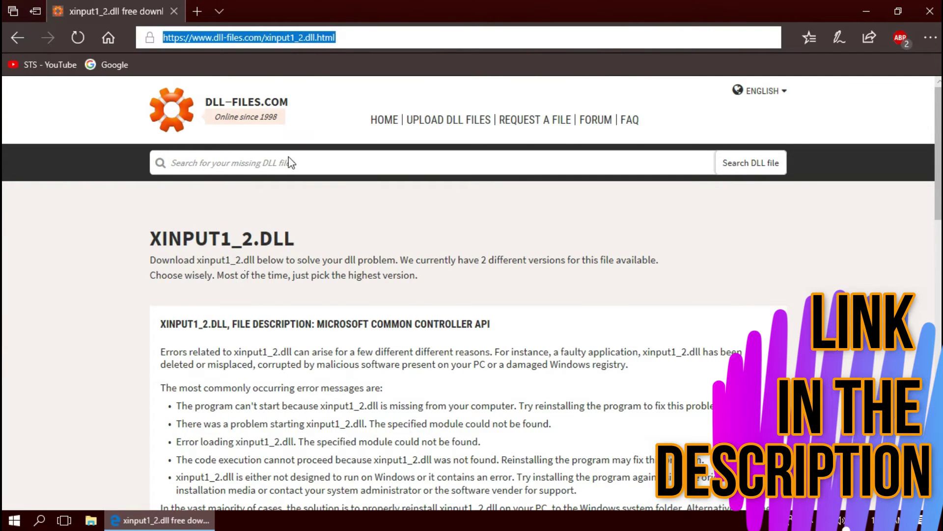
{"action": "scroll", "coordinate": [319, 206], "scroll_direction": "down", "scroll_amount": 10}
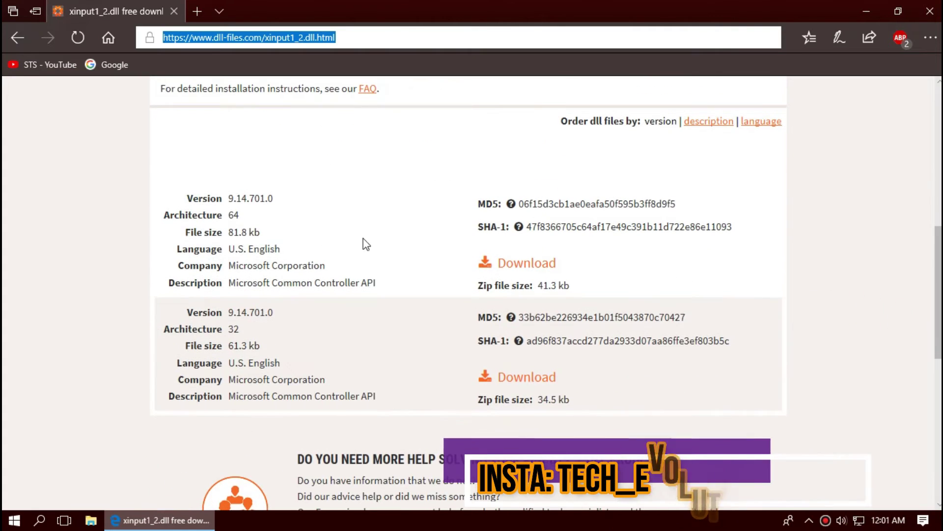
{"action": "left_click_drag", "start_coordinate": [250, 219], "coordinate": [147, 223]}
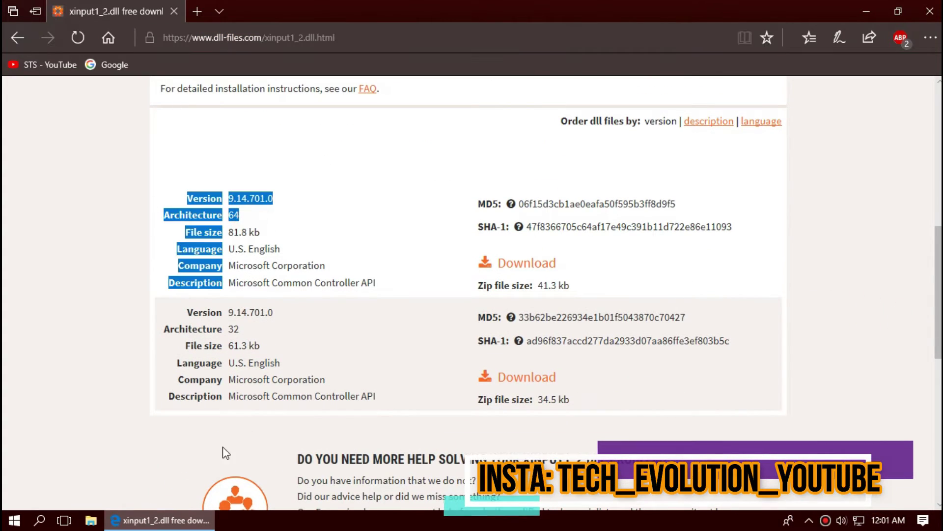
Step: Open System Information via Start search 'syste', confirm System Type is x64-based PC, then close it
{"action": "key", "text": "super"}
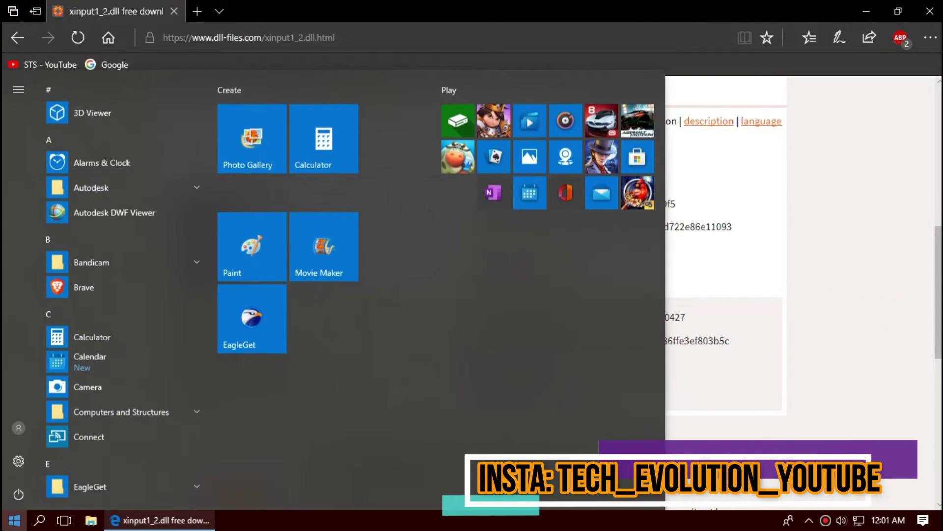
{"action": "type", "text": "s"}
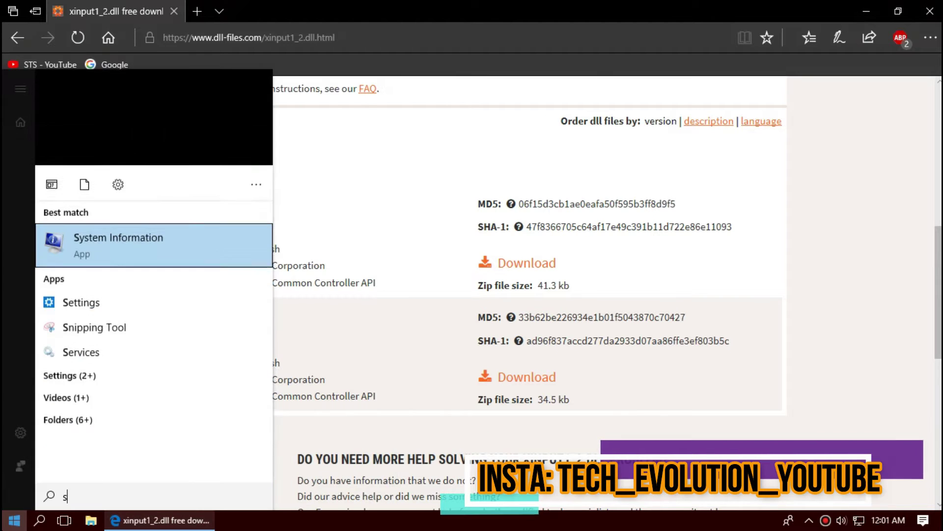
{"action": "type", "text": "yste"}
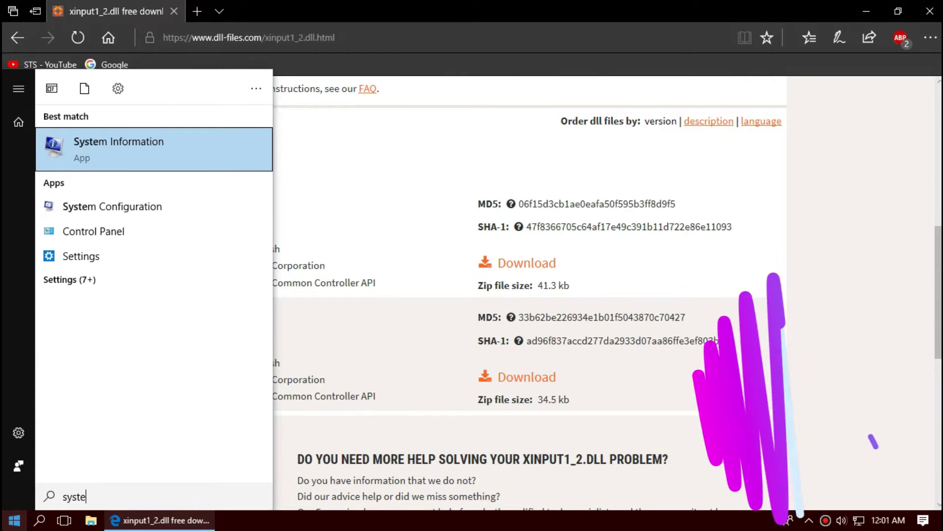
{"action": "key", "text": "Return"}
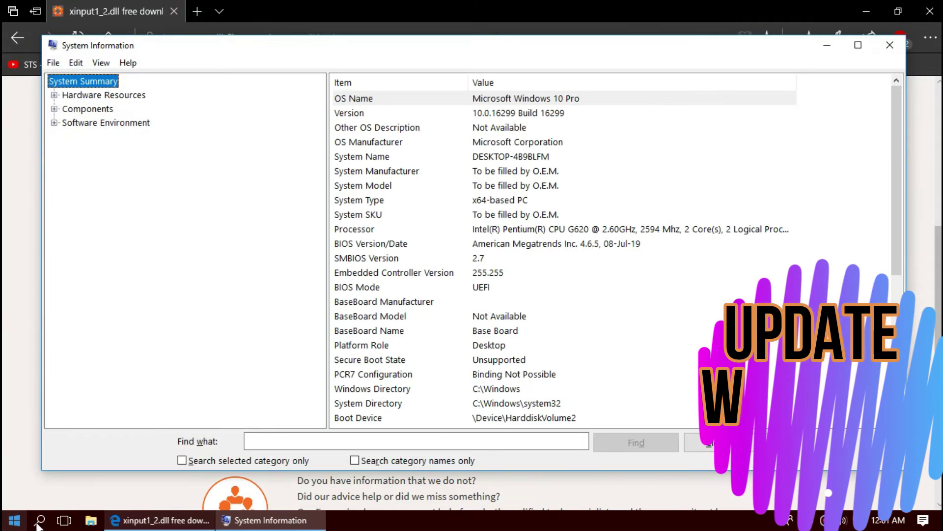
{"action": "left_click", "coordinate": [505, 203]}
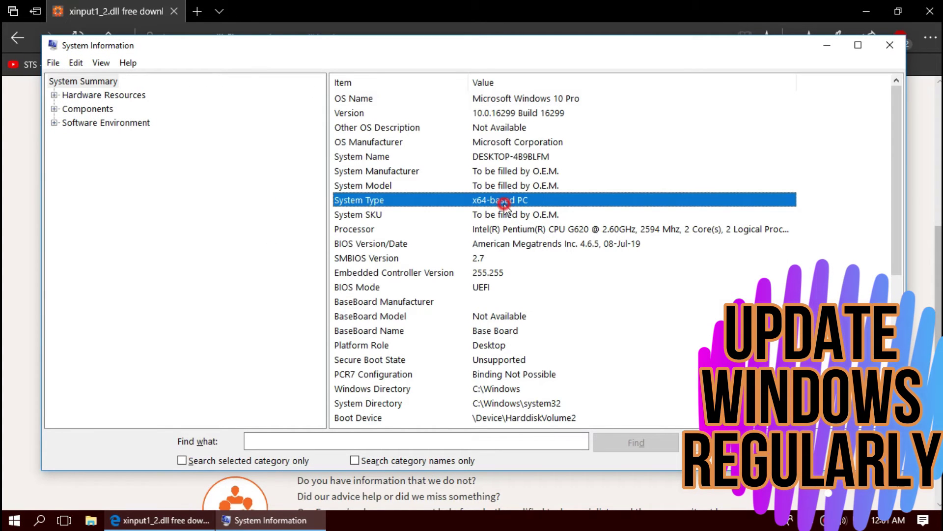
{"action": "left_click", "coordinate": [891, 46]}
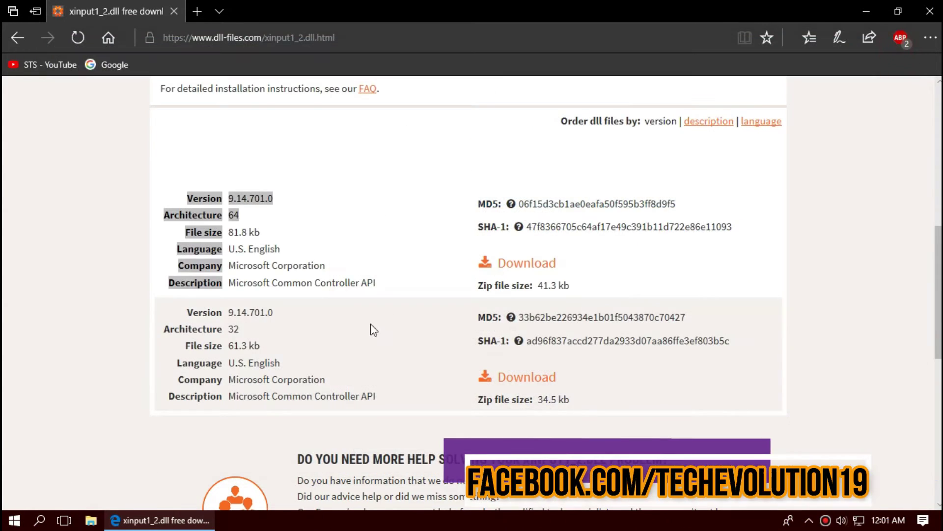
Step: Download the 64-bit xinput1_2.zip (41.0 KB), review the install steps, and open it in WinRAR
{"action": "left_click", "coordinate": [538, 266]}
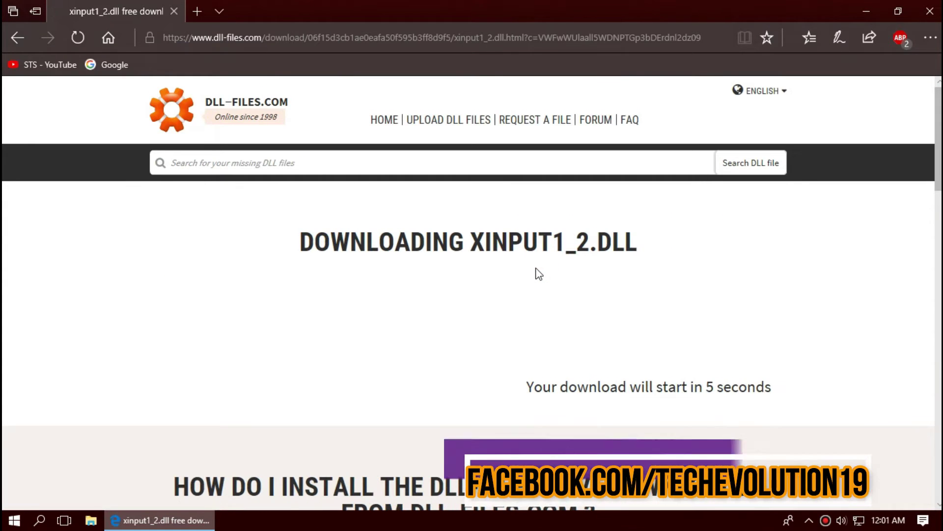
{"action": "scroll", "coordinate": [539, 273], "scroll_direction": "down", "scroll_amount": 4}
{"action": "scroll", "coordinate": [538, 274], "scroll_direction": "down", "scroll_amount": 3}
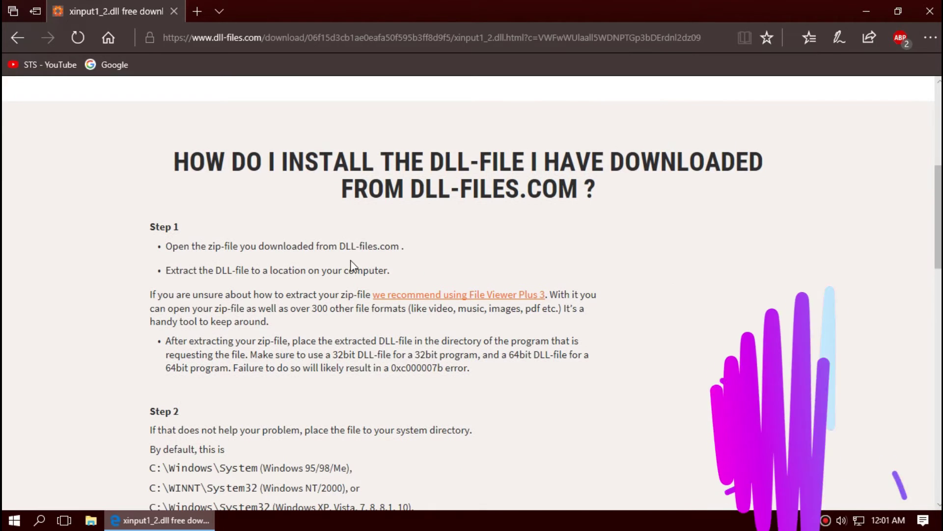
{"action": "left_click", "coordinate": [112, 300]}
{"action": "left_click_drag", "start_coordinate": [131, 310], "coordinate": [423, 393]}
{"action": "scroll", "coordinate": [543, 348], "scroll_direction": "up", "scroll_amount": 12}
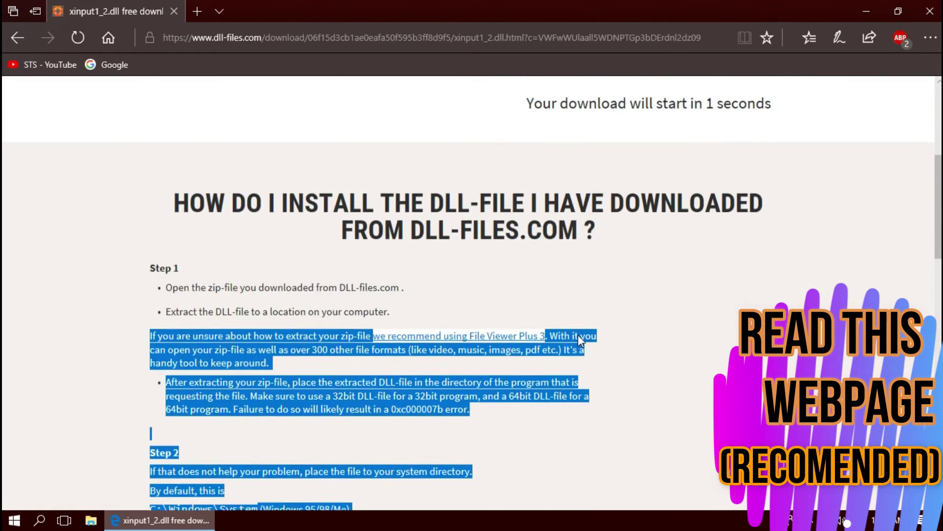
{"action": "scroll", "coordinate": [548, 410], "scroll_direction": "down", "scroll_amount": 4}
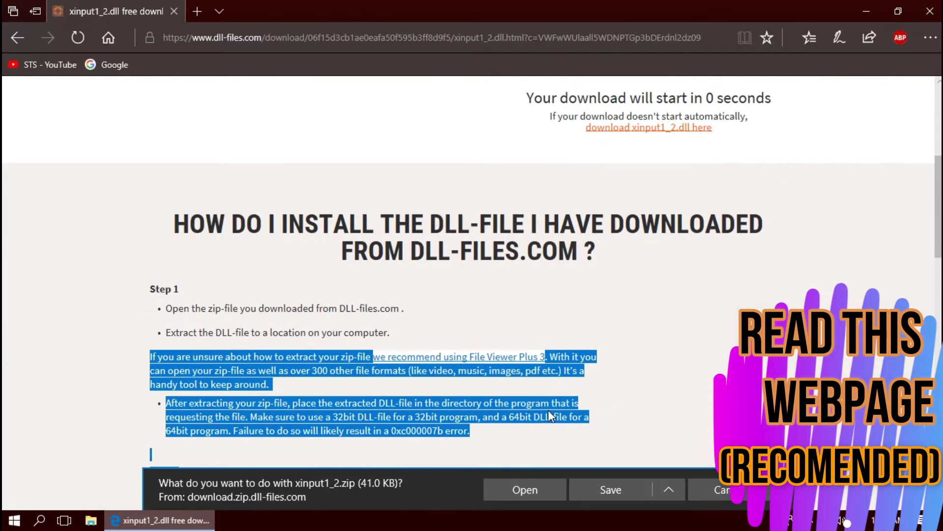
{"action": "left_click", "coordinate": [525, 491]}
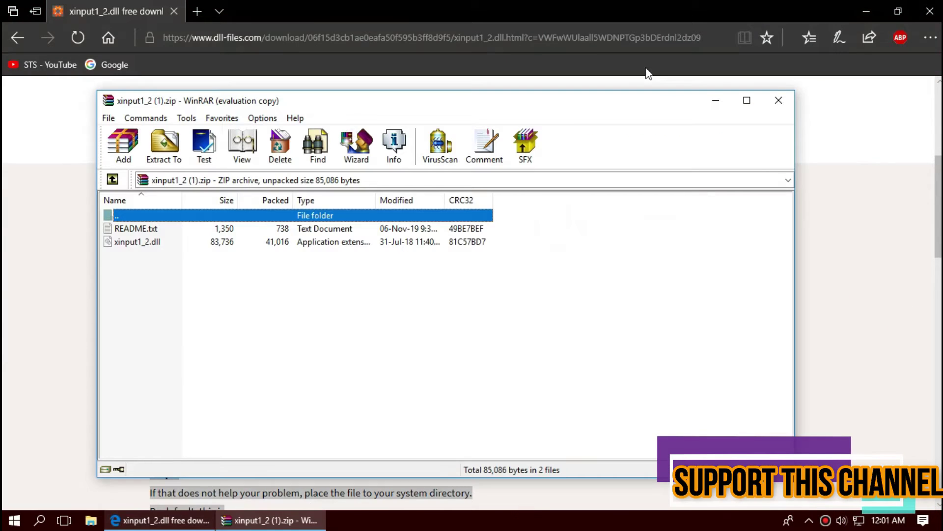
Step: Select xinput1_2.dll in the WinRAR archive and minimise Edge to show the desktop
{"action": "left_click", "coordinate": [158, 244]}
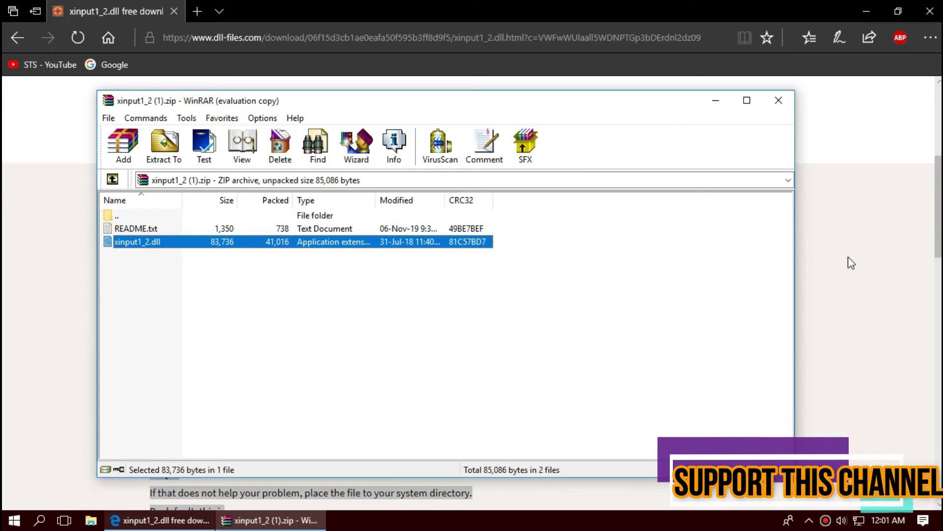
{"action": "left_click", "coordinate": [868, 10]}
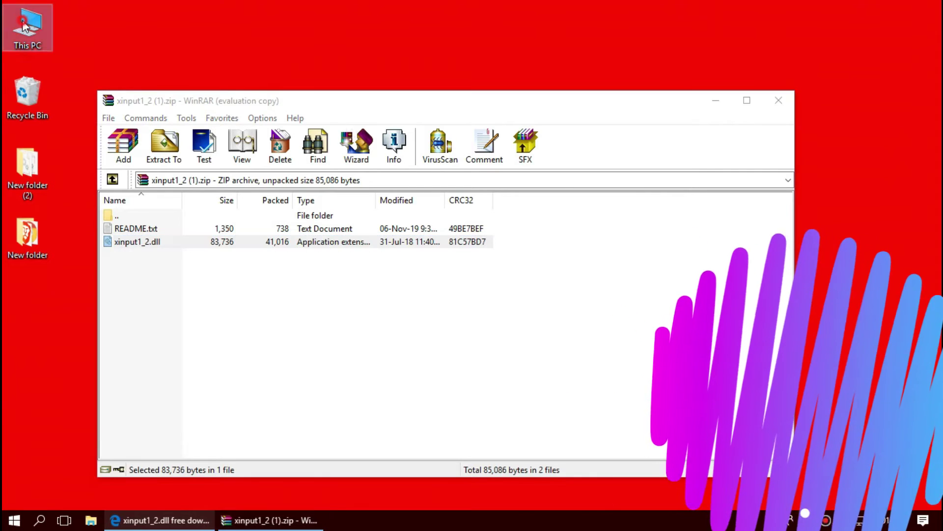
Step: Browse This PC > New Volume (C:) > Windows > System32, then bring the WinRAR archive forward
{"action": "double_click", "coordinate": [23, 24]}
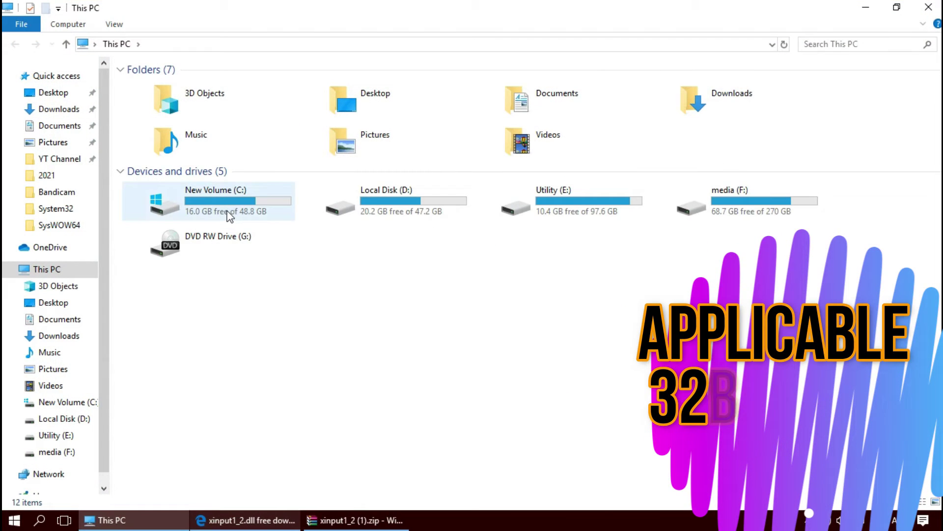
{"action": "double_click", "coordinate": [229, 212]}
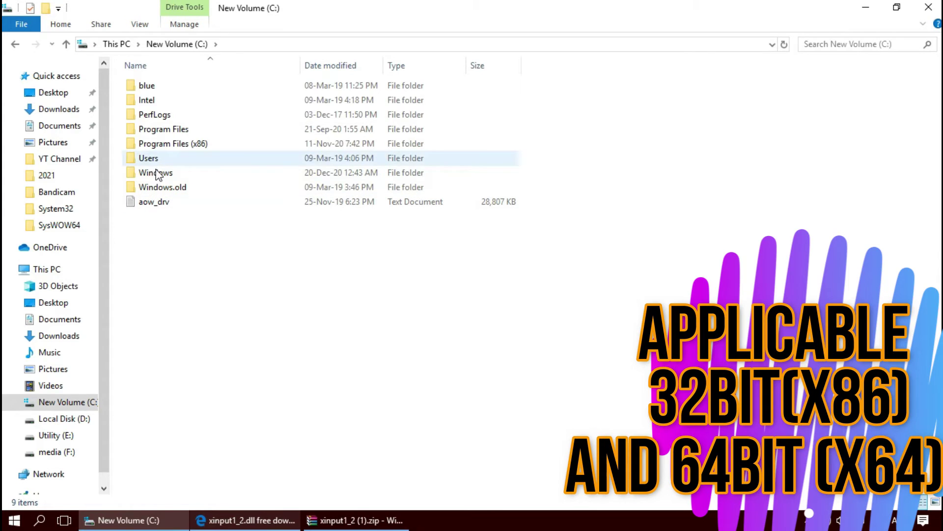
{"action": "left_click", "coordinate": [161, 175]}
{"action": "double_click", "coordinate": [160, 174]}
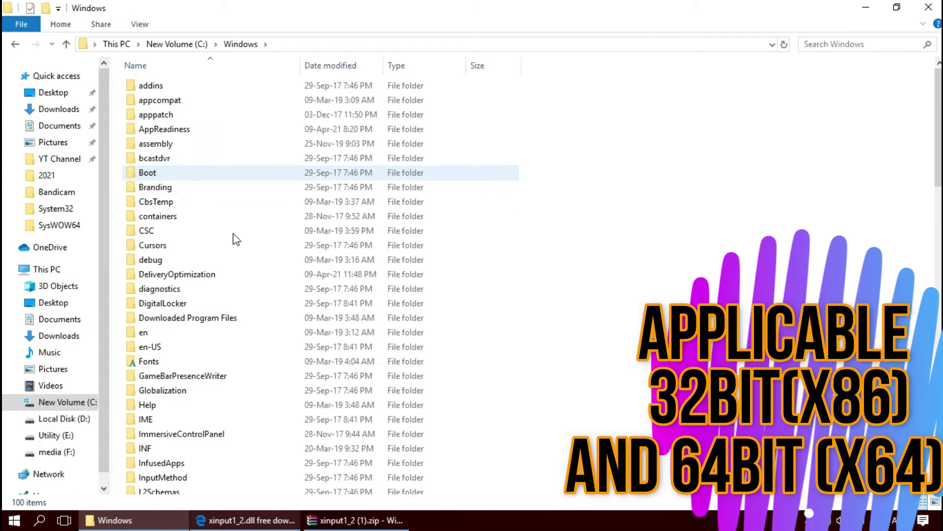
{"action": "scroll", "coordinate": [167, 412], "scroll_direction": "down", "scroll_amount": 13}
{"action": "left_click", "coordinate": [170, 400]}
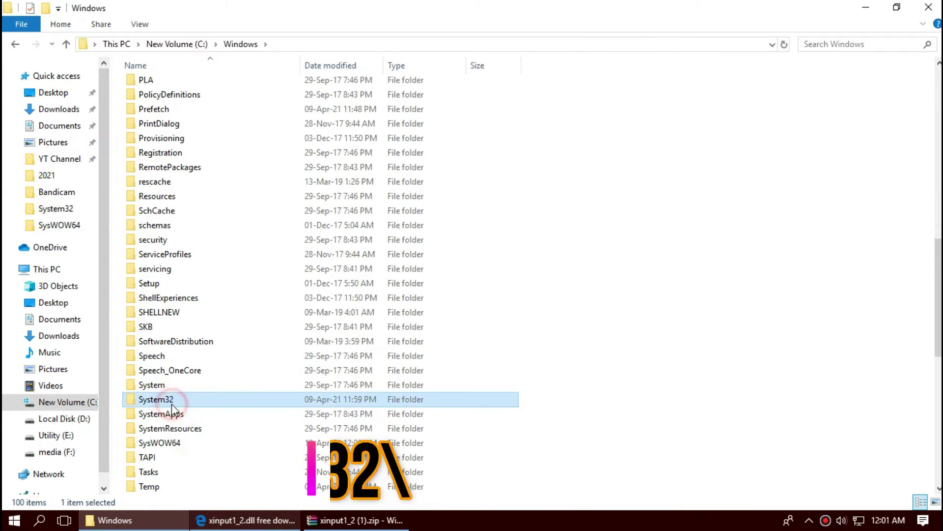
{"action": "double_click", "coordinate": [172, 405]}
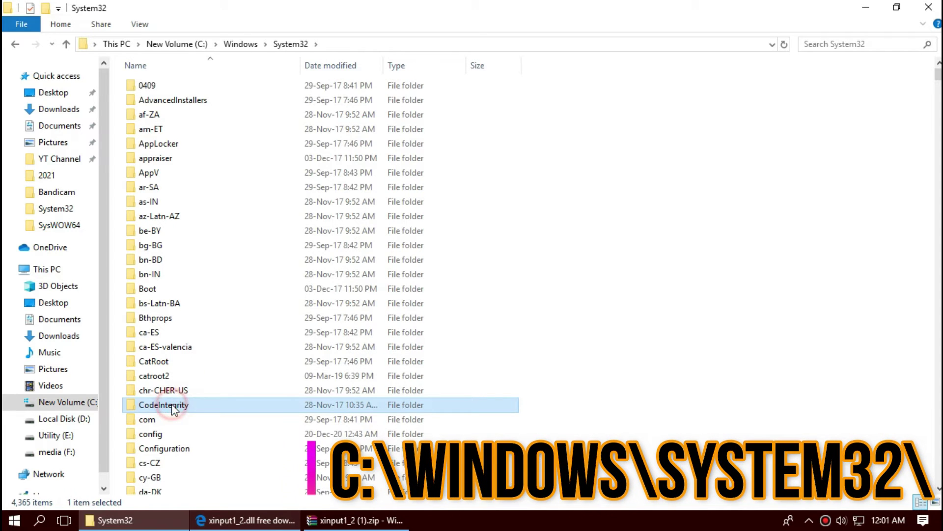
{"action": "left_click", "coordinate": [335, 521]}
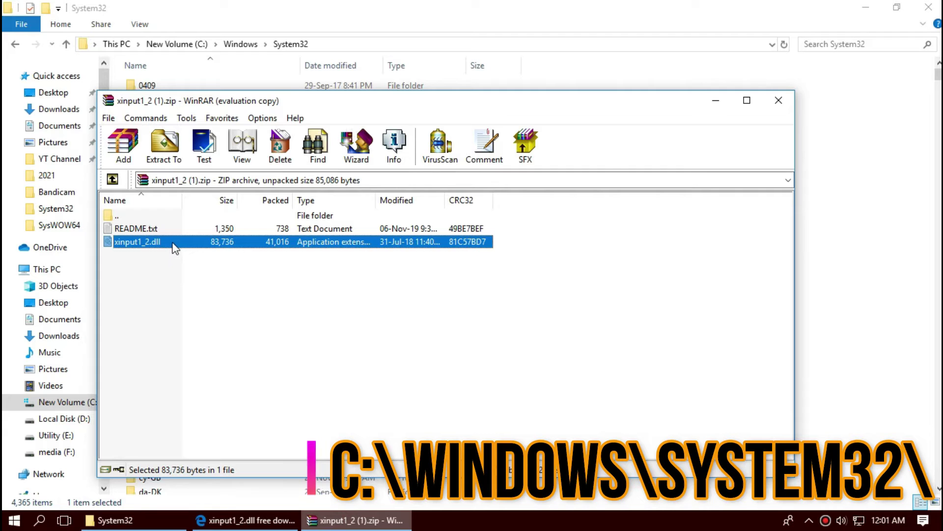
Step: Drag xinput1_2.dll into System32, replacing the existing copy with administrator permission
{"action": "left_click_drag", "start_coordinate": [711, 247], "coordinate": [863, 288]}
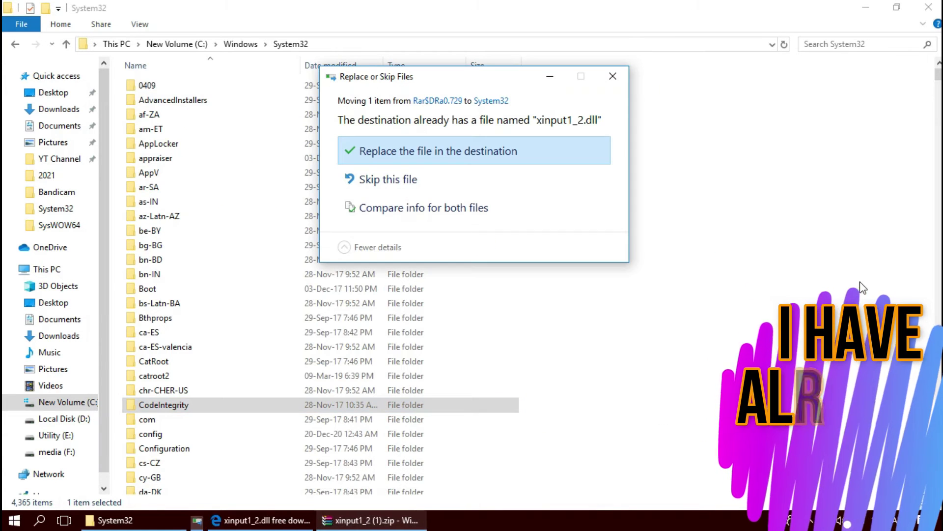
{"action": "left_click", "coordinate": [442, 150]}
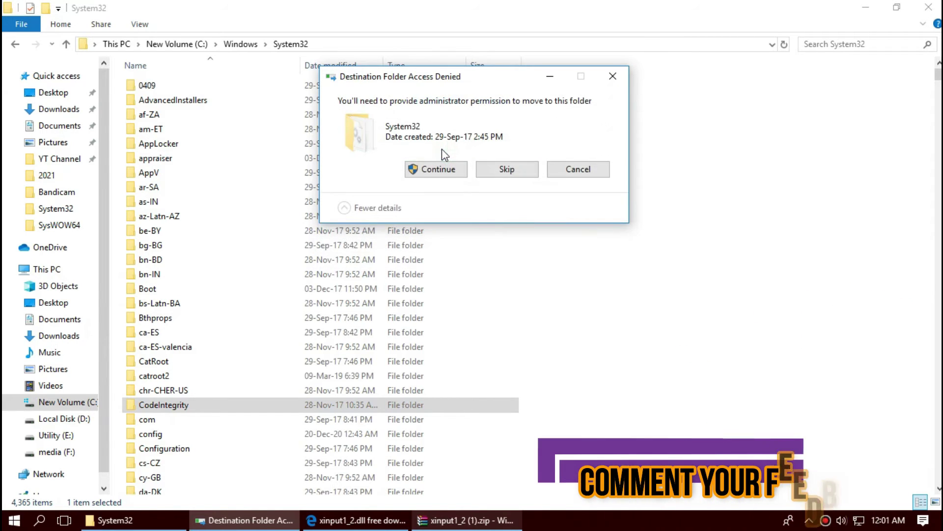
{"action": "left_click", "coordinate": [425, 173]}
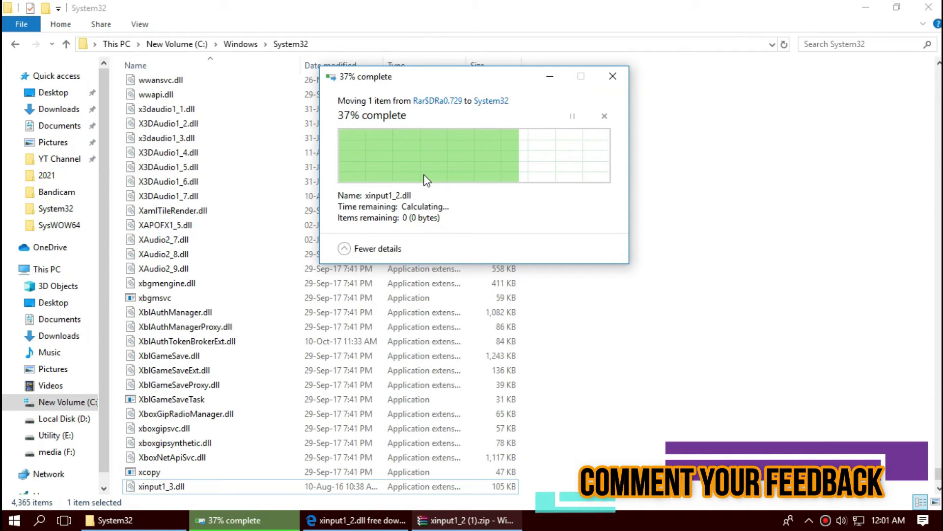
Step: Search System32 for xinput1_2, confirm xinput1_2.dll (81.7 KB) is found, then close Explorer
{"action": "left_click", "coordinate": [851, 46]}
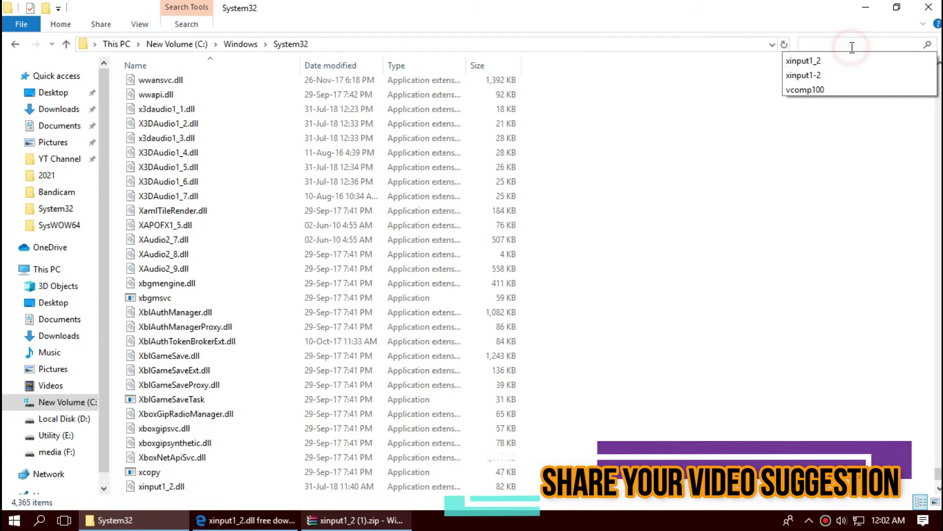
{"action": "left_click", "coordinate": [853, 60]}
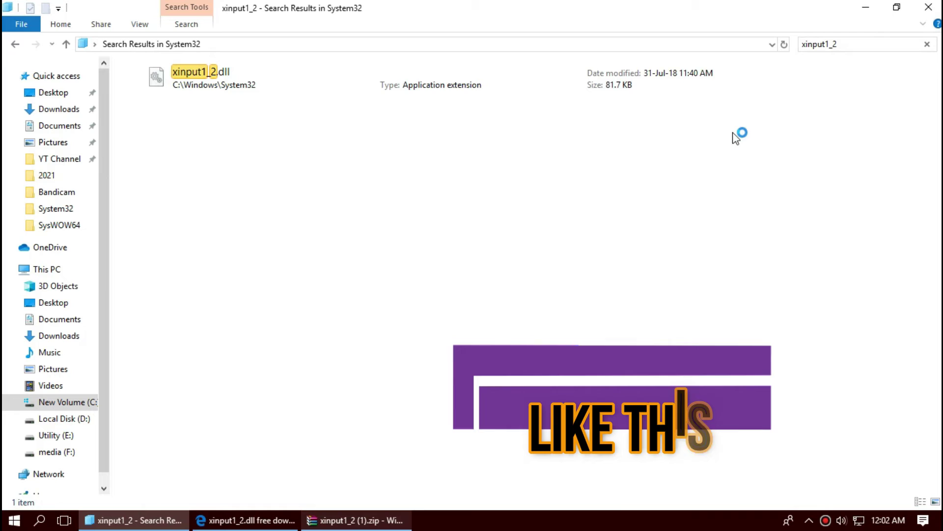
{"action": "left_click", "coordinate": [210, 66]}
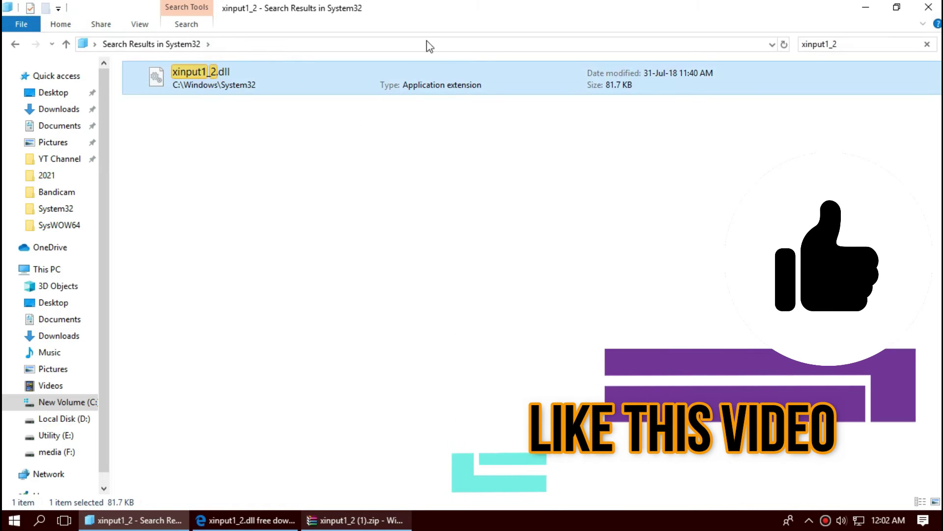
{"action": "left_click", "coordinate": [928, 7]}
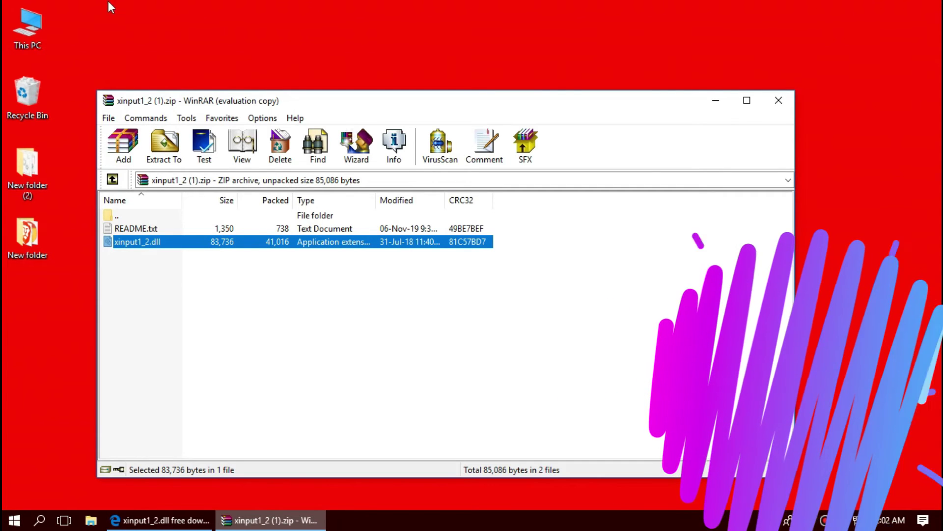
Step: Browse This PC > C: > Windows > SysWOW64, then bring the WinRAR archive forward
{"action": "left_click", "coordinate": [14, 31]}
{"action": "double_click", "coordinate": [14, 31]}
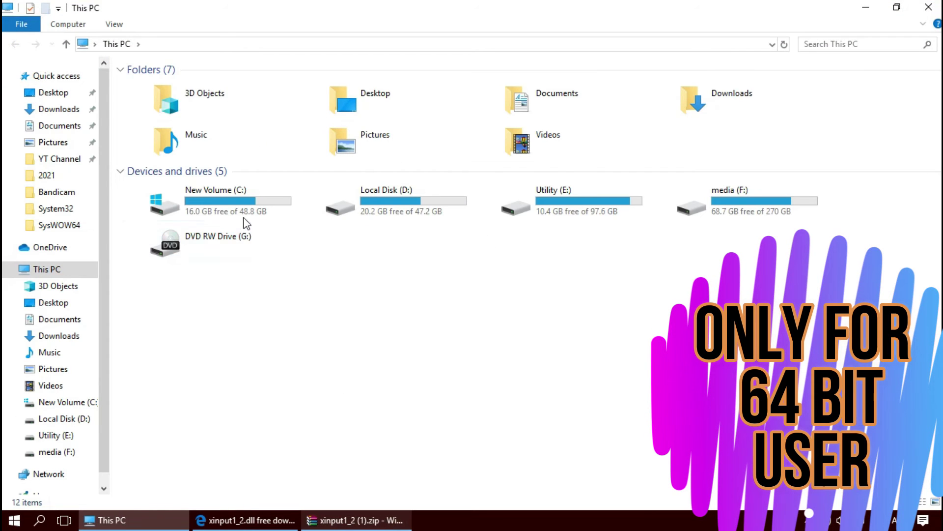
{"action": "double_click", "coordinate": [242, 216]}
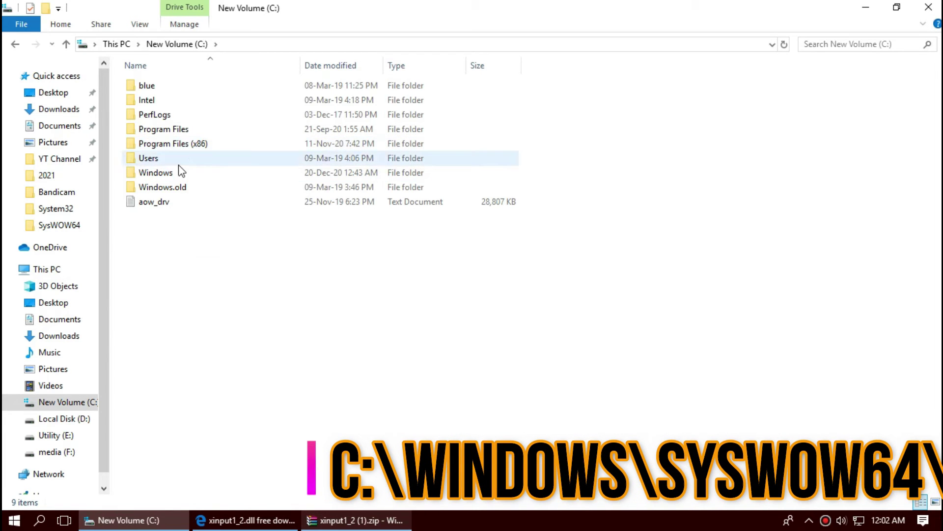
{"action": "left_click", "coordinate": [181, 175]}
{"action": "double_click", "coordinate": [181, 175]}
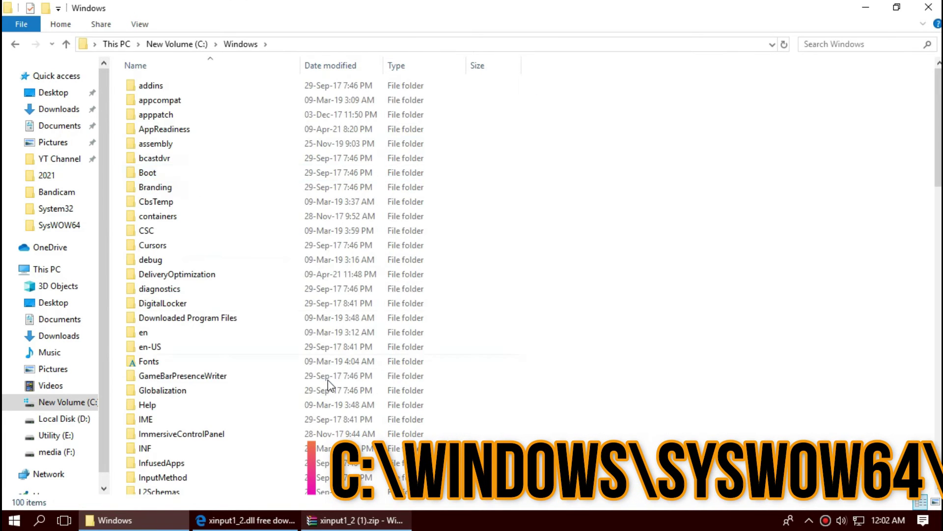
{"action": "scroll", "coordinate": [199, 350], "scroll_direction": "down", "scroll_amount": 13}
{"action": "double_click", "coordinate": [193, 313]}
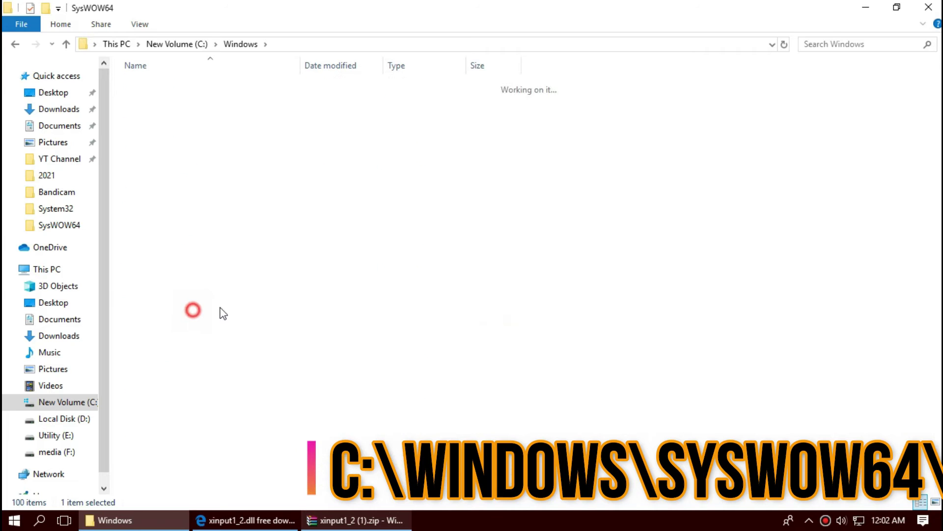
{"action": "left_click", "coordinate": [391, 521]}
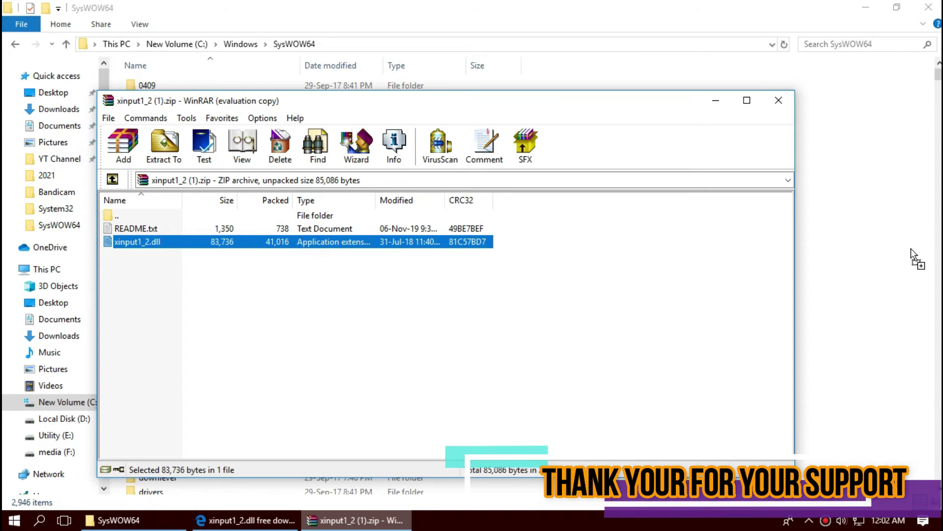
Step: Drag xinput1_2.dll into SysWOW64, replacing the existing copy with administrator permission
{"action": "left_click_drag", "start_coordinate": [912, 253], "coordinate": [913, 254]}
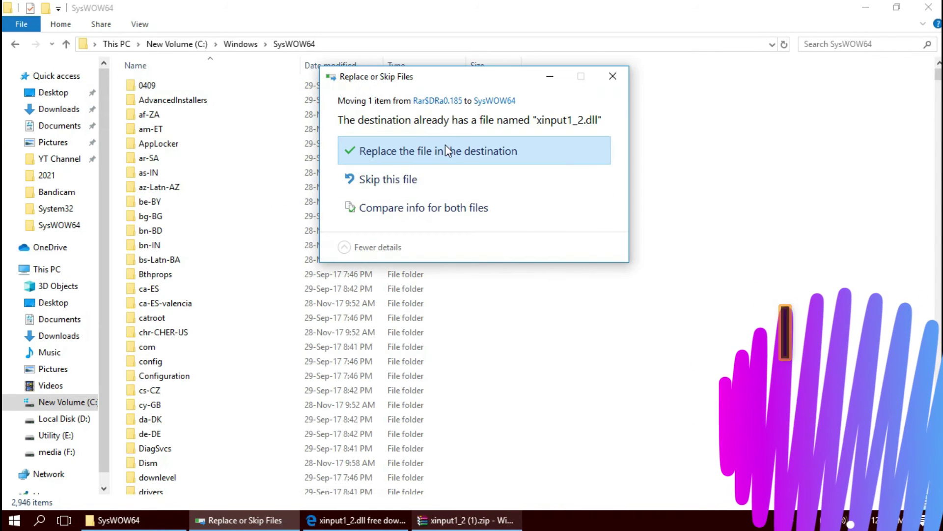
{"action": "left_click", "coordinate": [446, 149]}
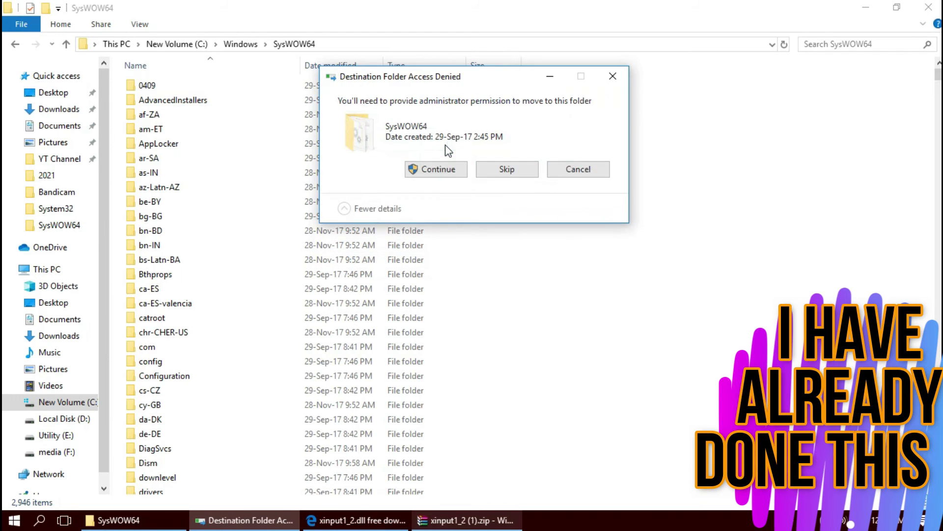
{"action": "left_click", "coordinate": [437, 169]}
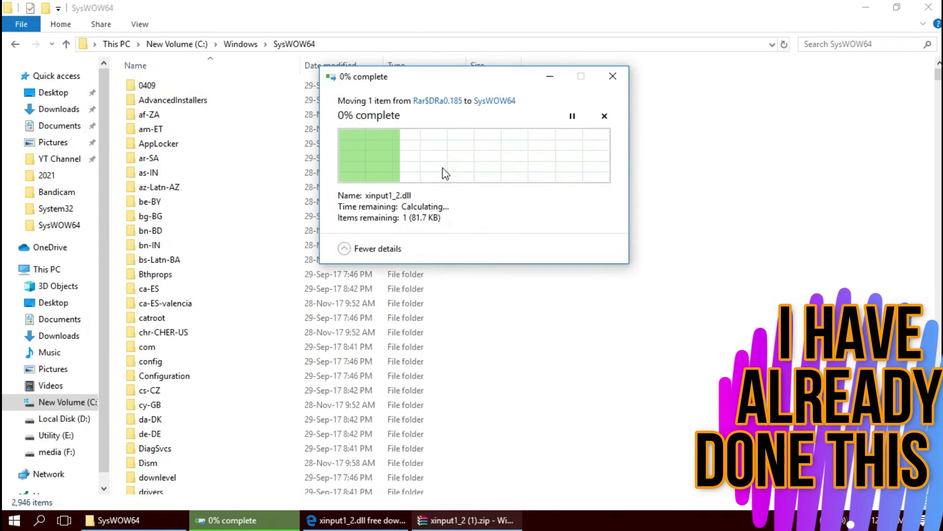
Step: Search SysWOW64 for xinput1_2, confirm xinput1_2.dll (81.7 KB) is found, then close Explorer
{"action": "left_click", "coordinate": [855, 44]}
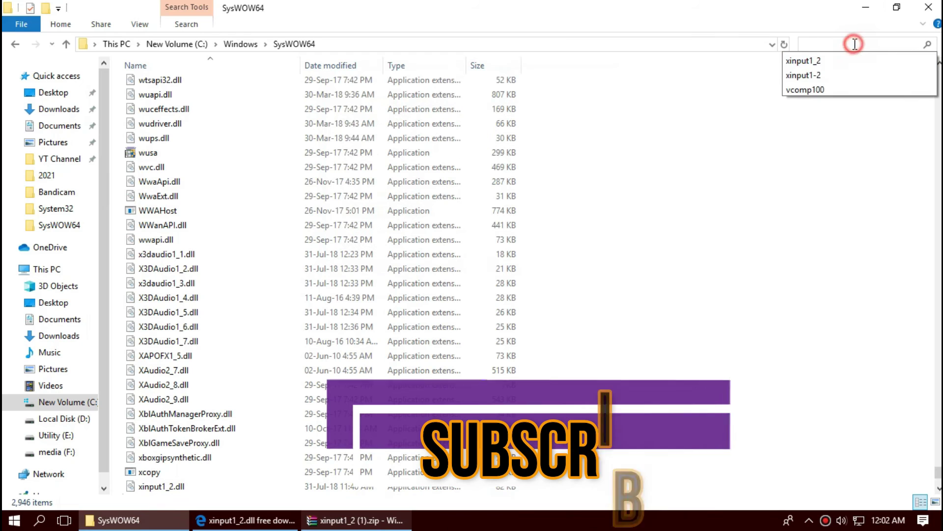
{"action": "left_click", "coordinate": [806, 61]}
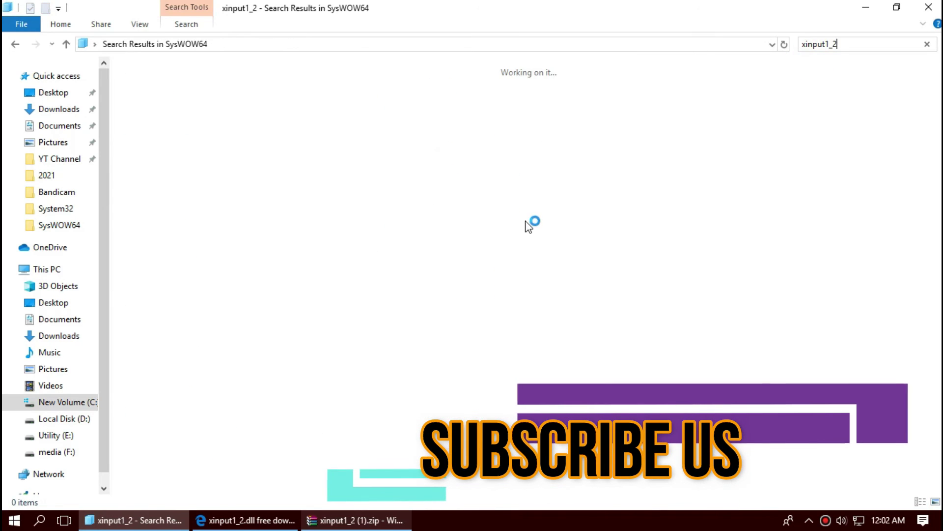
{"action": "left_click", "coordinate": [461, 81]}
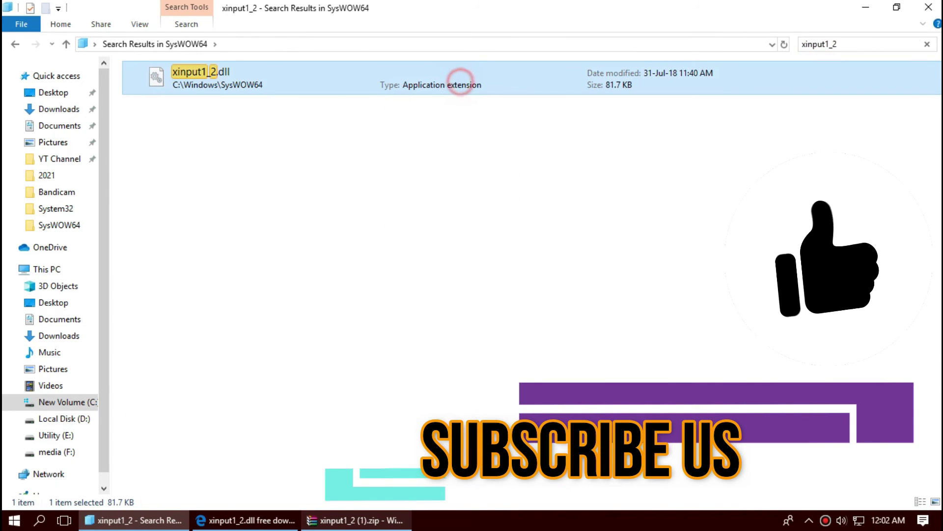
{"action": "left_click", "coordinate": [928, 7]}
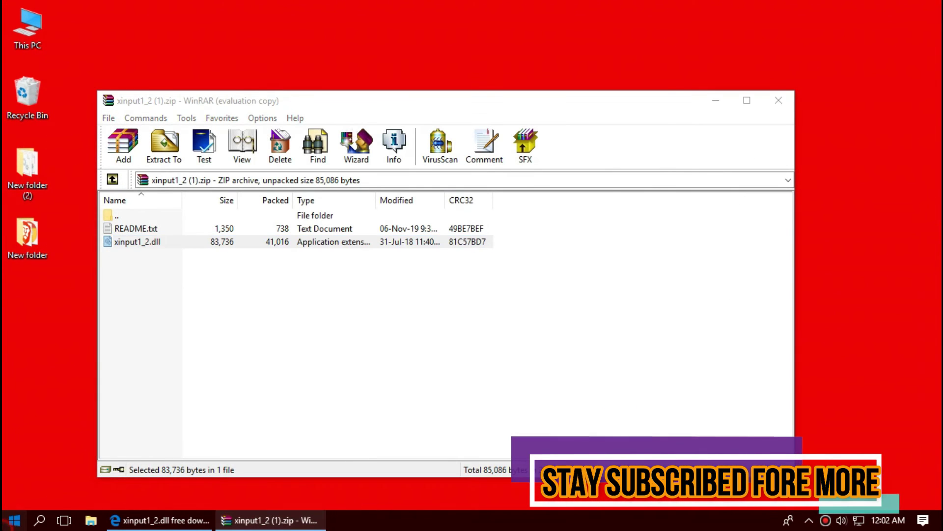
Step: Open the Start menu to reach the Restart power option
{"action": "left_click", "coordinate": [19, 518]}
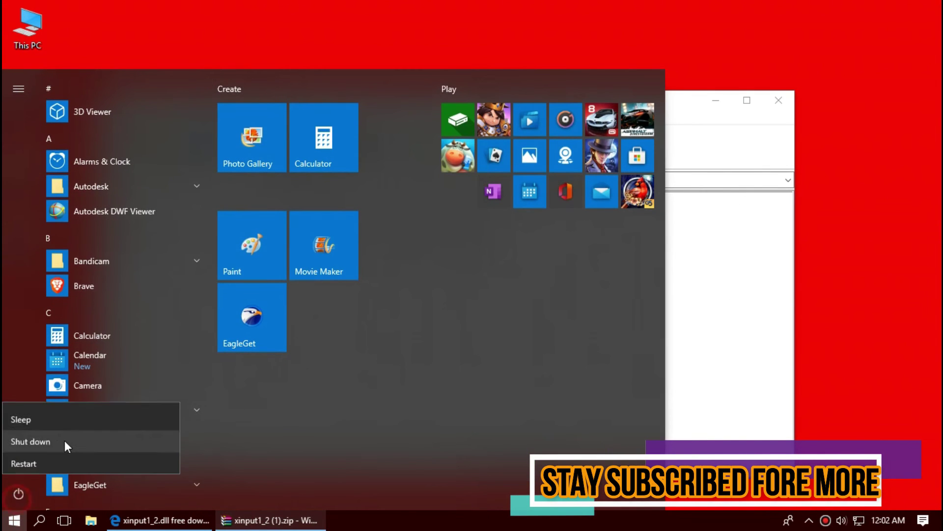